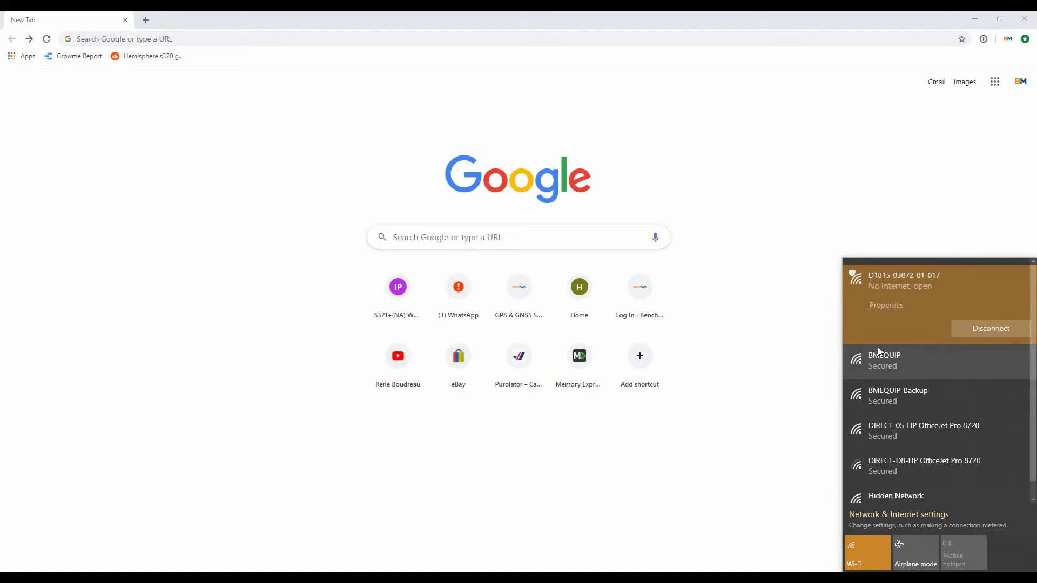
- Start entering the receiver address 192.168.10.1 in Chrome's address bar
click(205, 41)
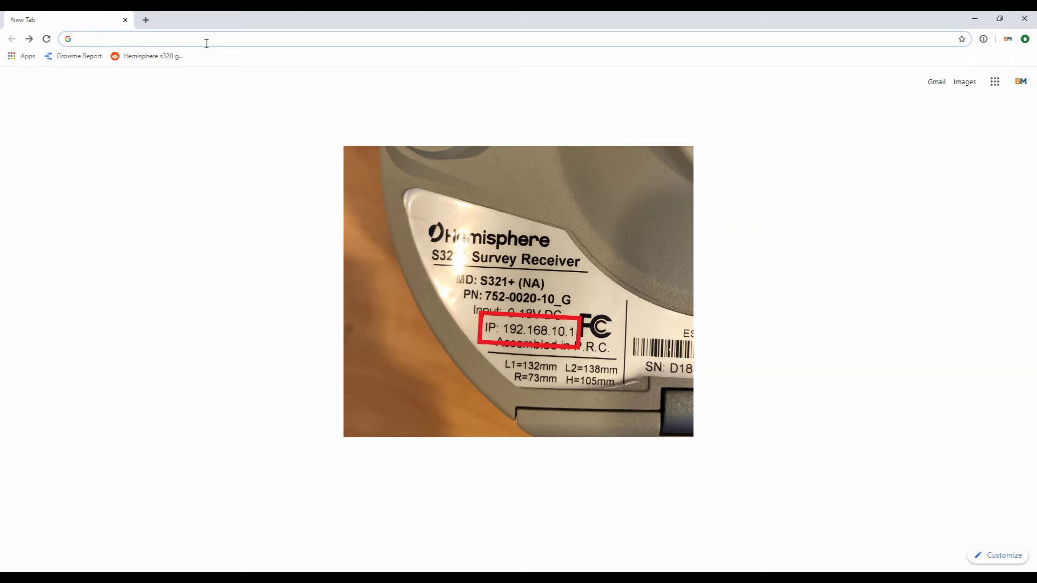
text(1)
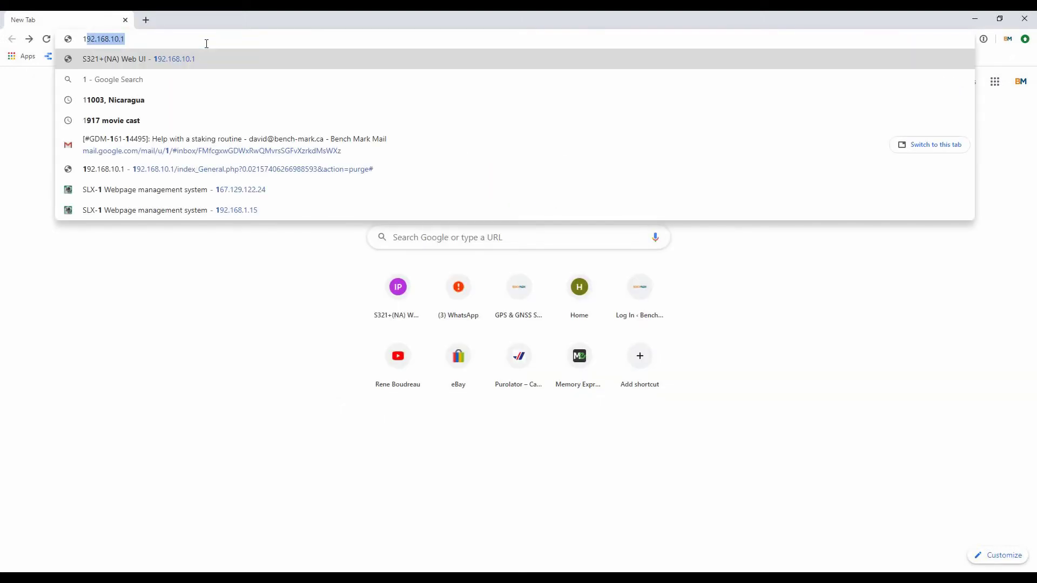
text(92.16)
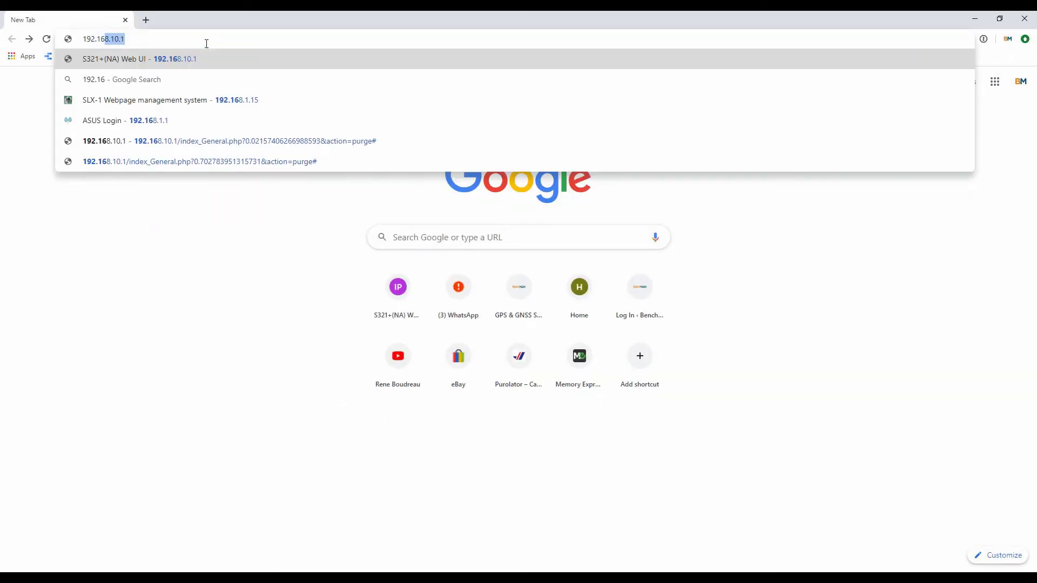
text(8.10)
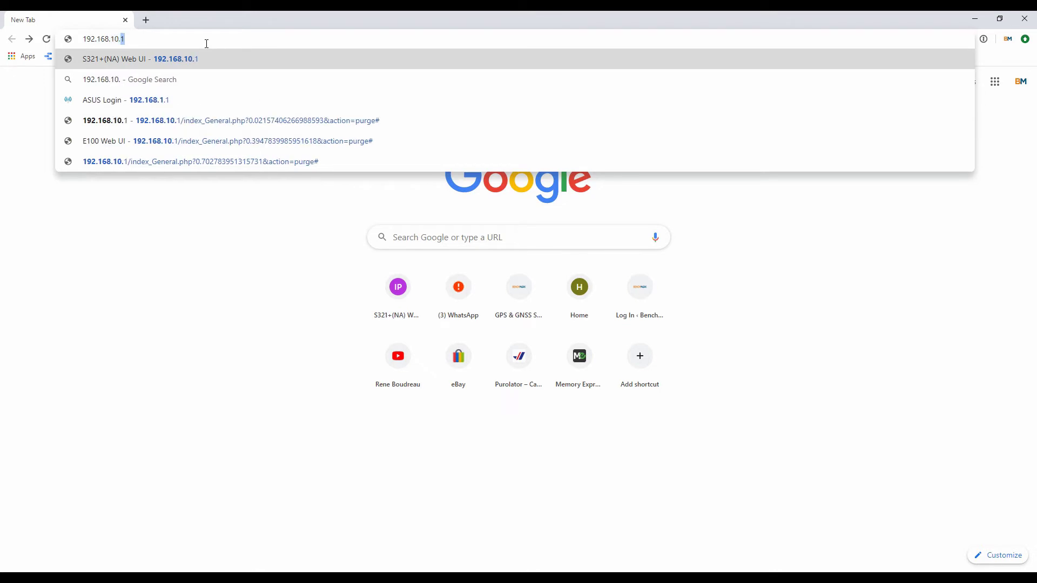
text(.1)
key(Return)
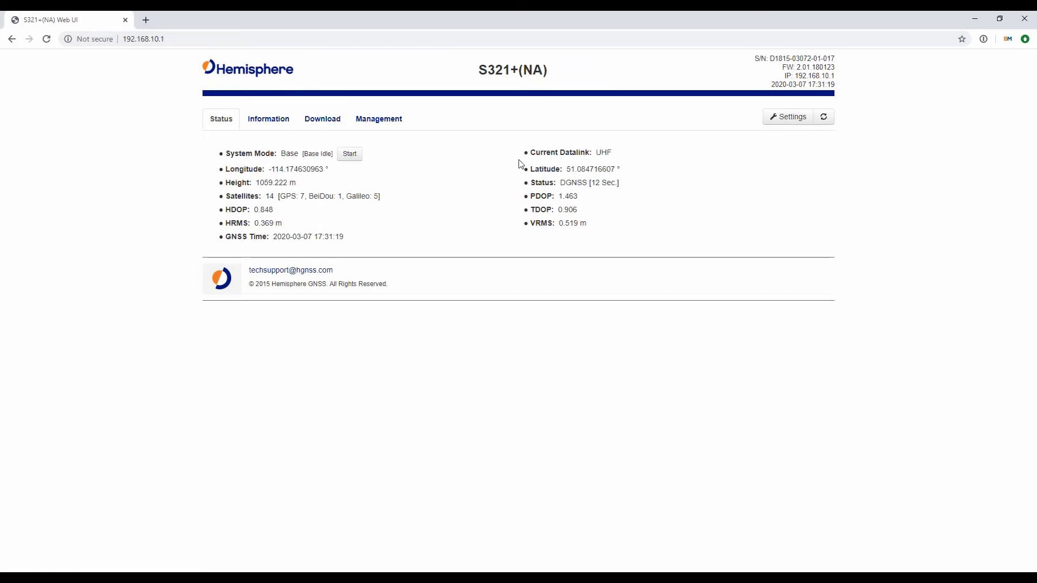
- Go to the Management tab and browse for a file under Install New Firmware
click(382, 119)
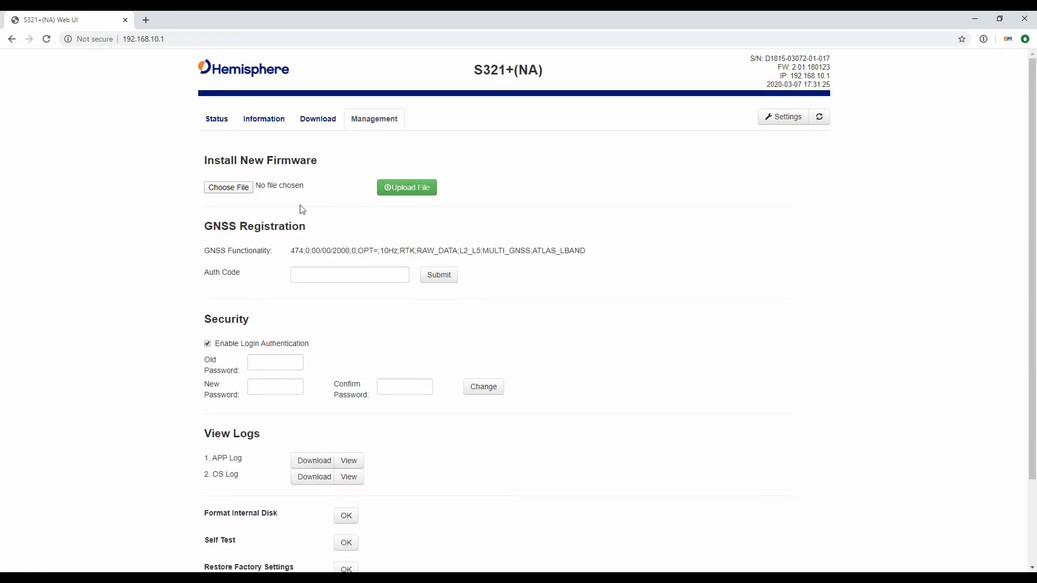
click(224, 188)
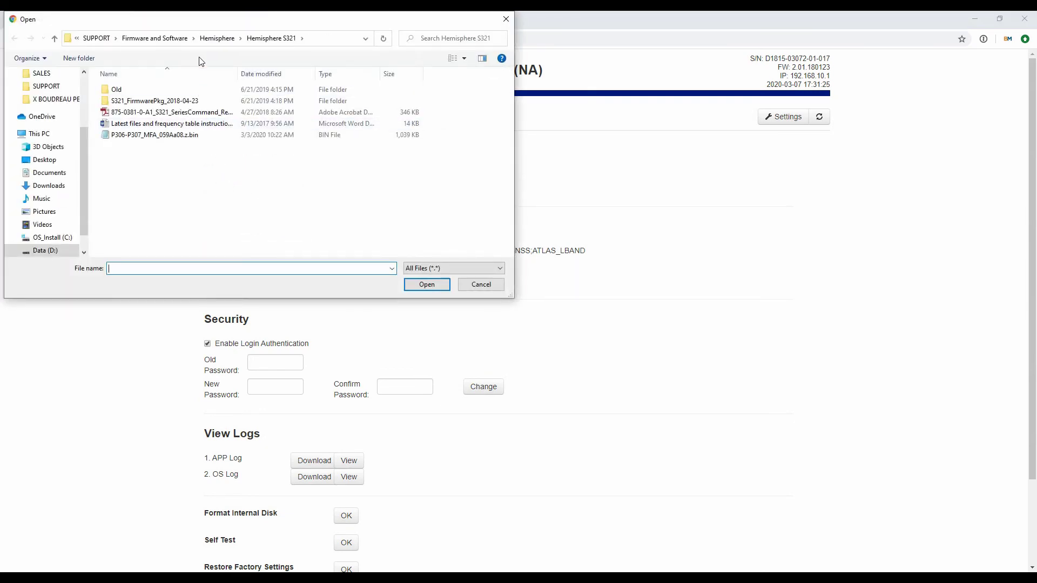
- Select the firmware file P306-P307_MFA_059Aa08.z.bin in the Open dialog
click(206, 138)
double_click(207, 137)
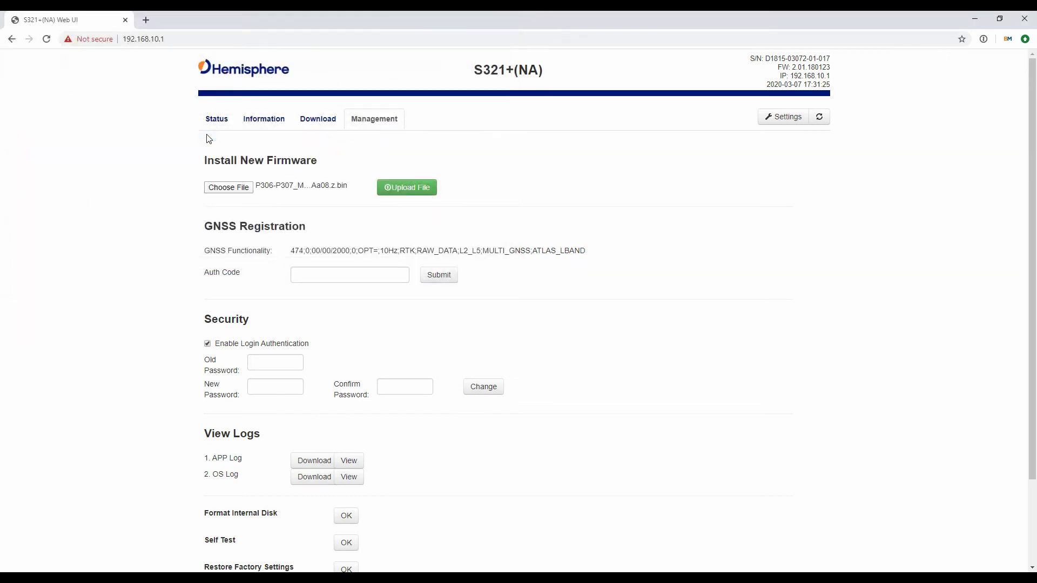